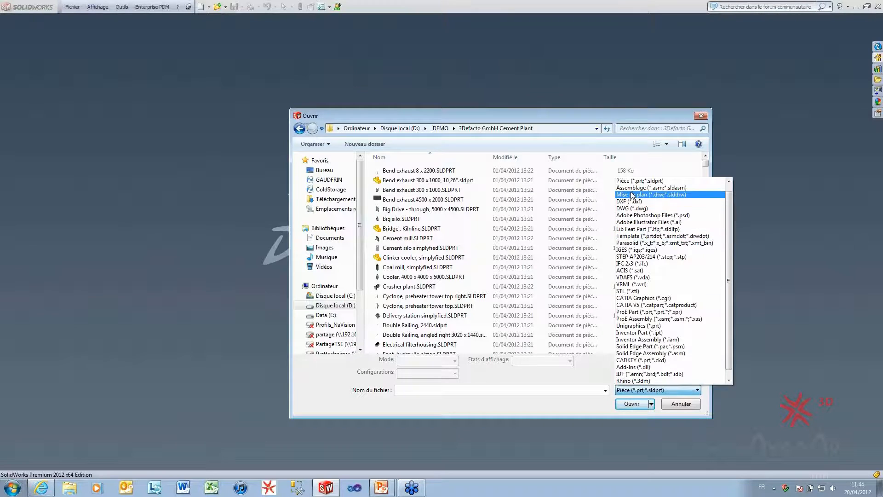
Open the assembly _3Defacto Cement Plant.SLDASM in the large design review mode (Gestion des grandes conceptions)
click(433, 170)
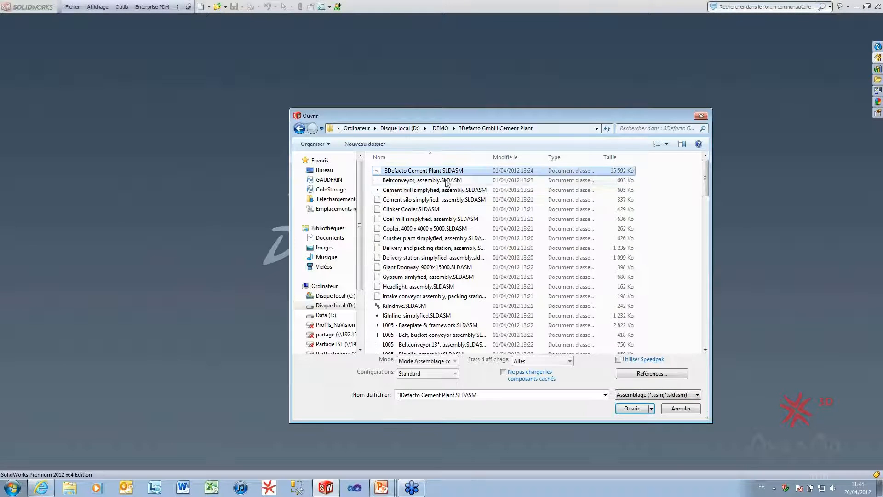
click(429, 361)
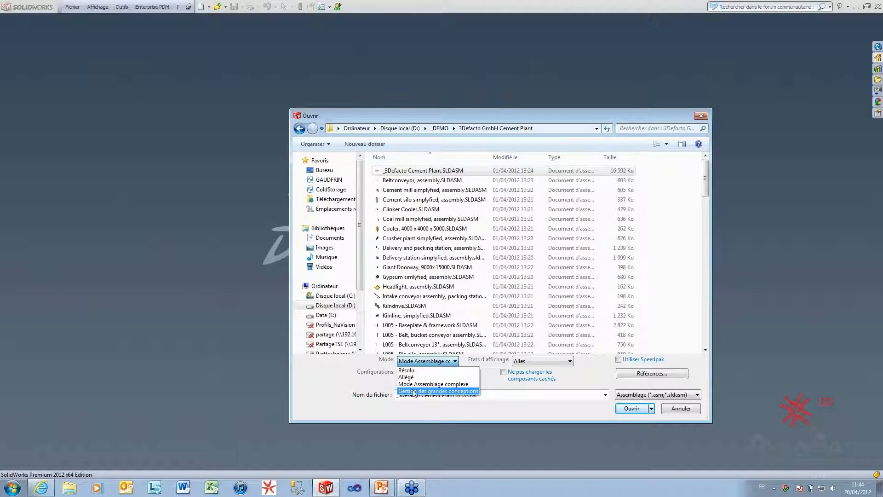
click(461, 391)
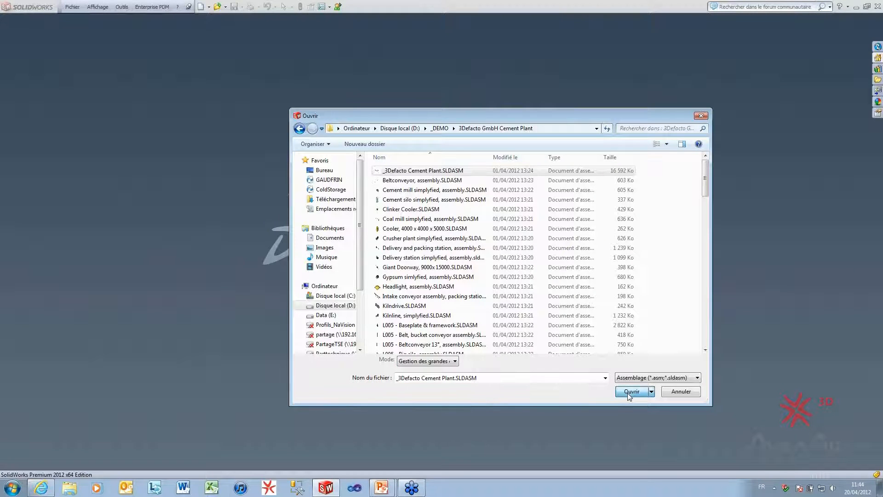
click(628, 392)
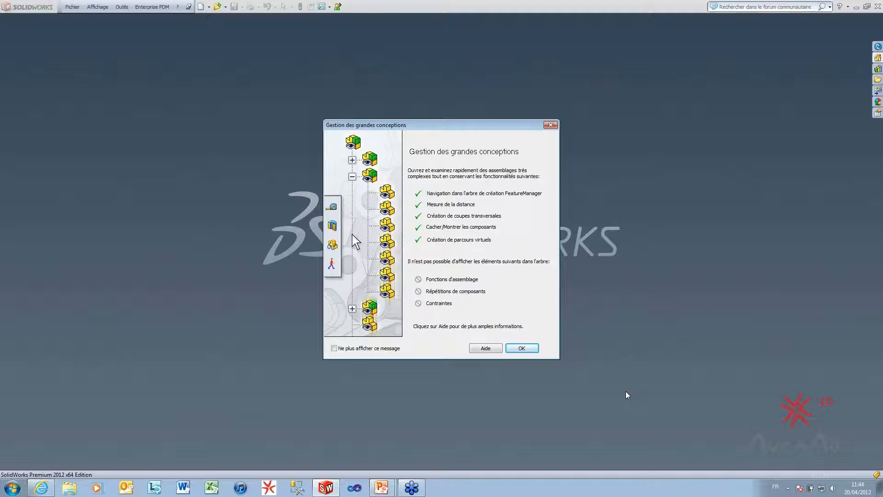
click(523, 350)
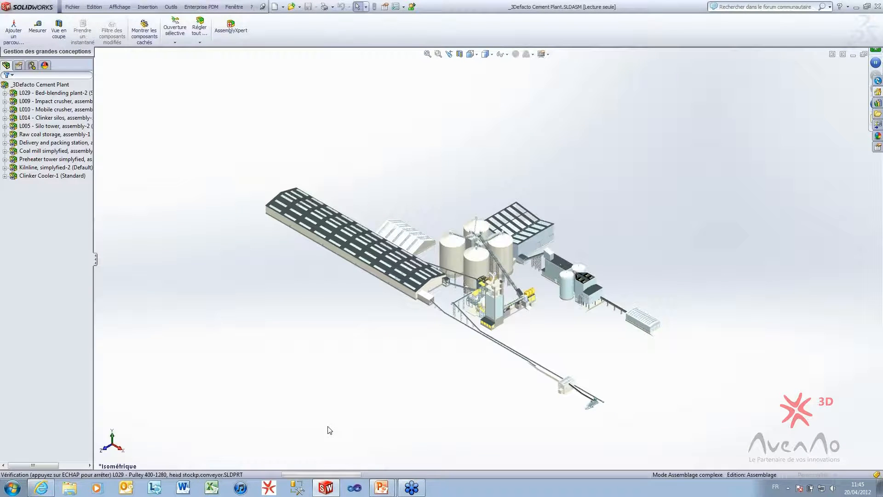
Examine the plant's silos and preheater tower up close, and dismiss the notice about outdated component graphics
middle_drag(409, 339, 496, 316)
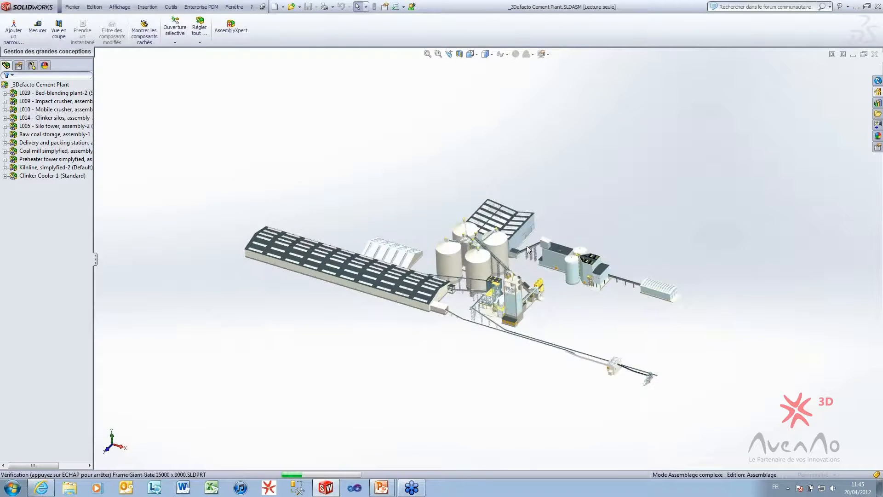
scroll(515, 268, down, 4)
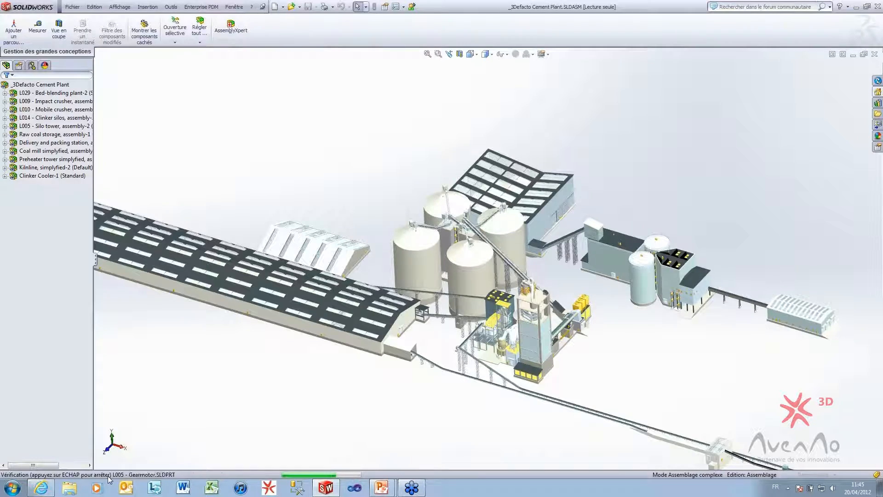
middle_drag(428, 391, 414, 311)
ctrl+middle_drag(477, 344, 472, 198)
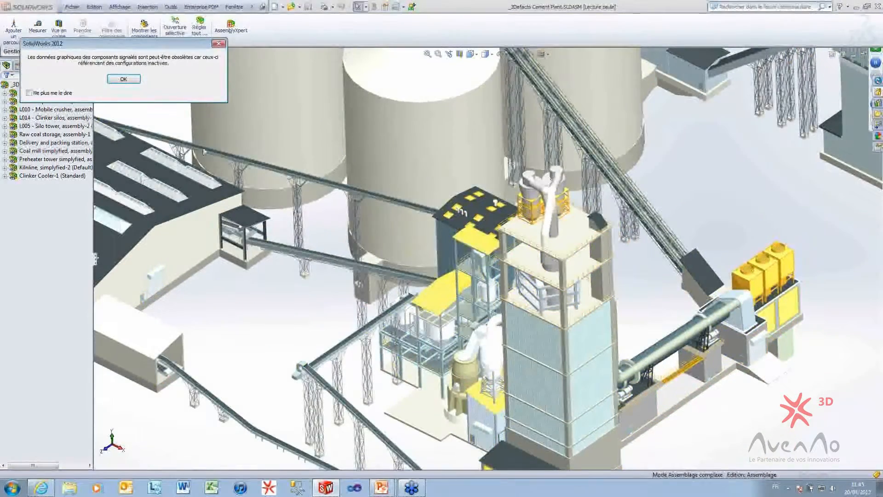
click(124, 80)
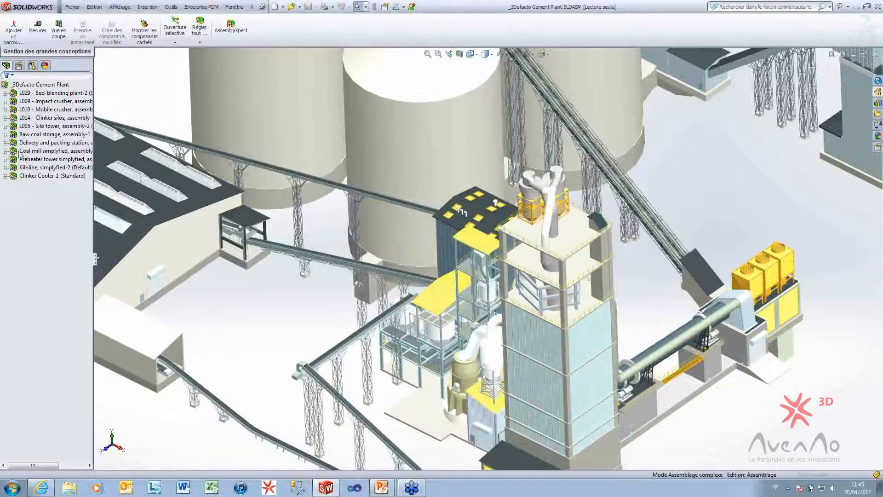
Expand the L029 - Bed-blending plant and its Discharge machine subassembly to view their components
click(5, 93)
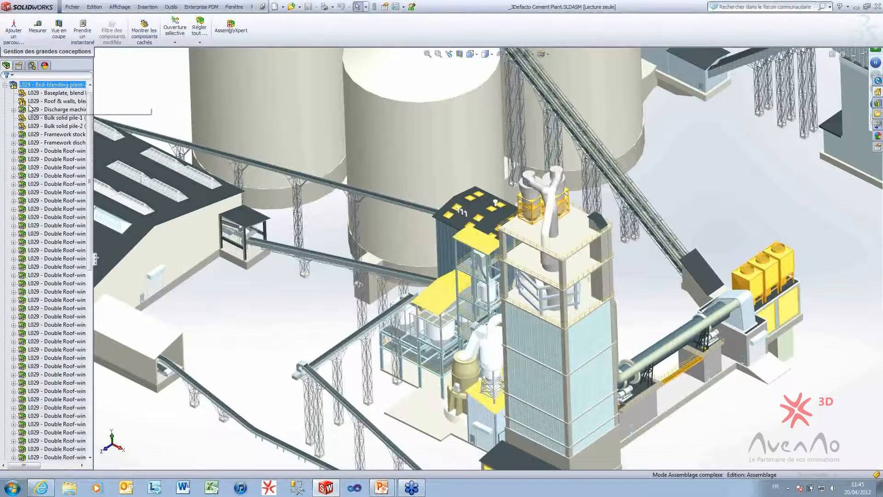
mouse_move(35, 102)
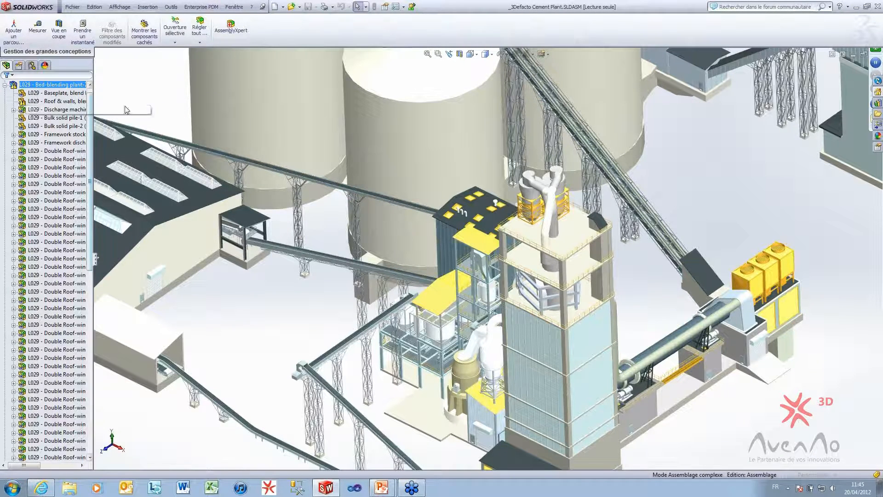
click(14, 110)
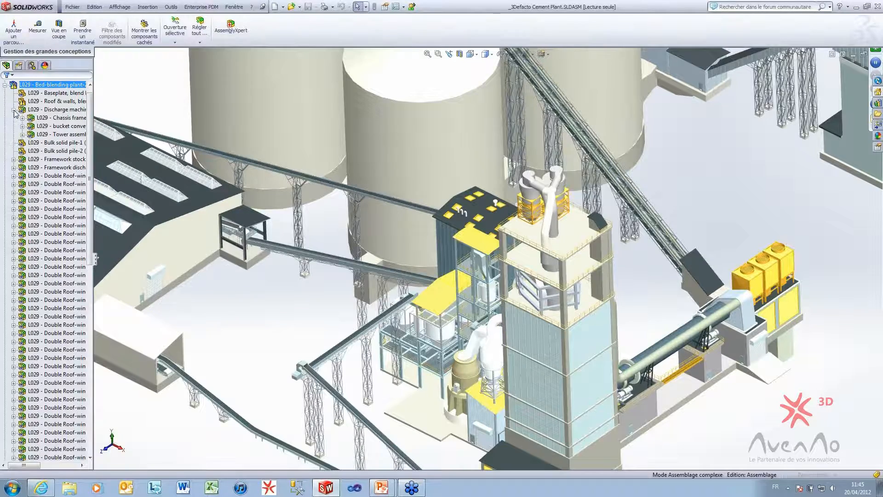
Measure the centre distance between the circular top edges of the two front clinker silos
scroll(302, 162, up, 3)
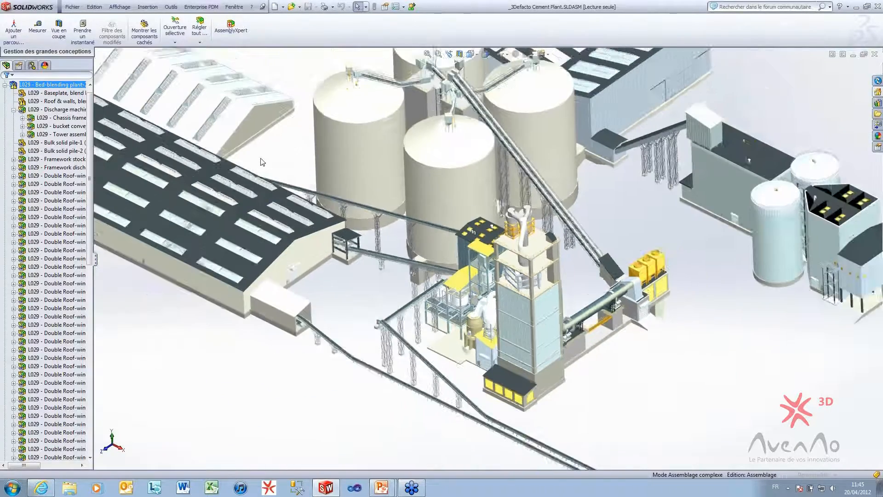
scroll(263, 162, up, 4)
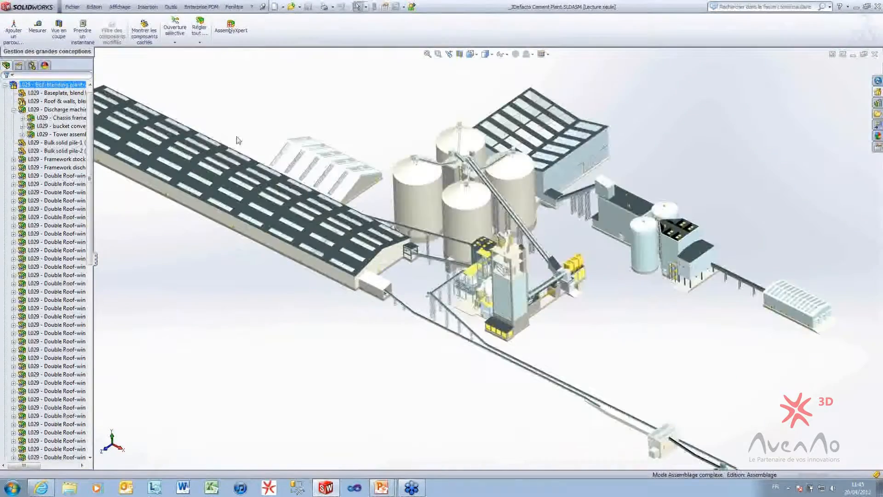
click(37, 26)
click(131, 89)
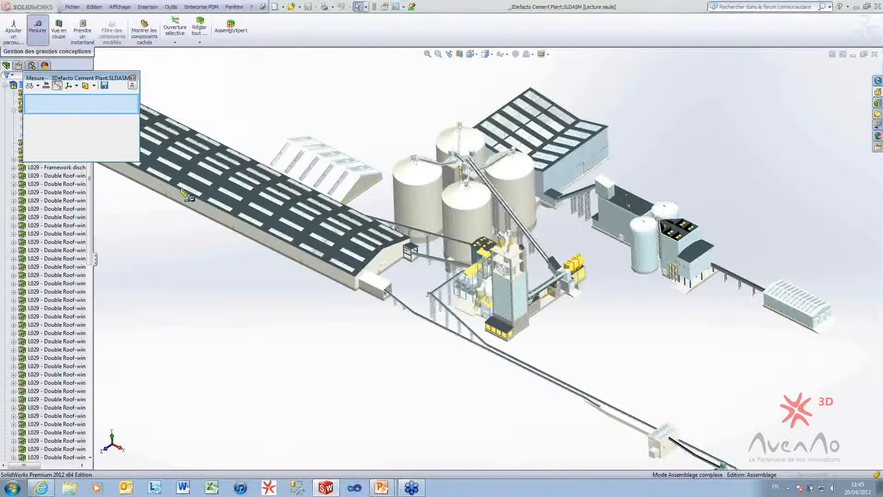
click(197, 203)
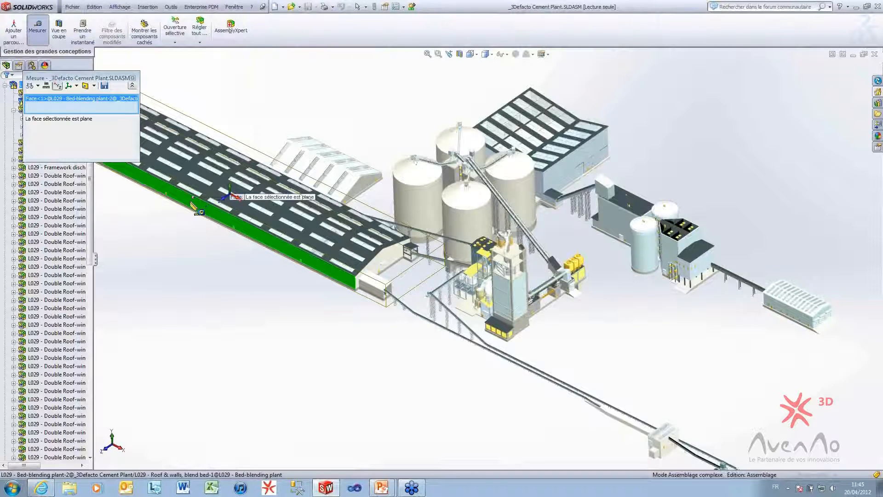
click(200, 213)
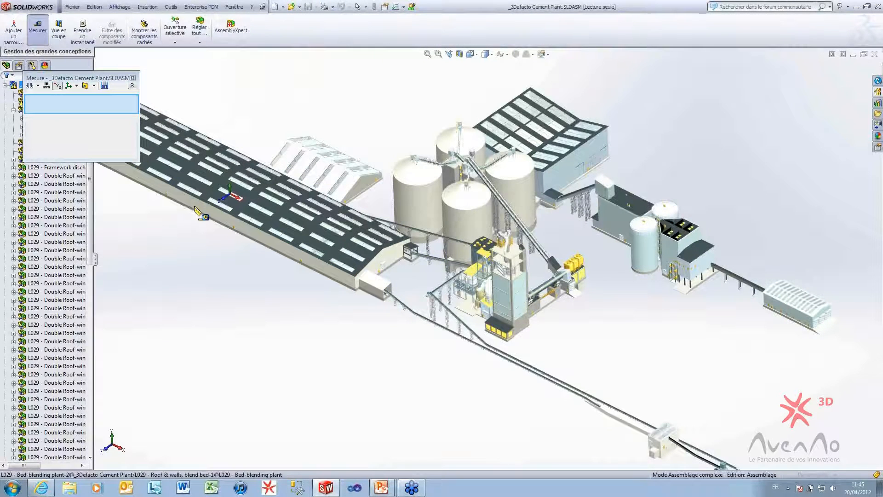
click(402, 183)
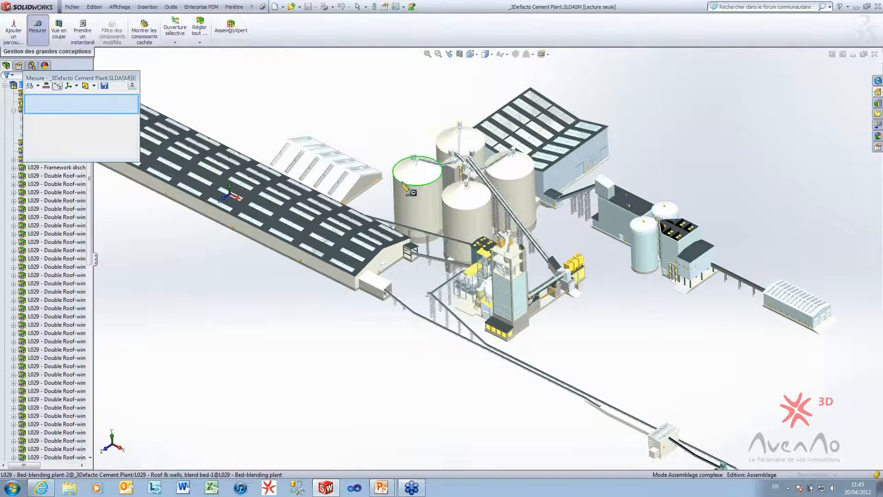
click(451, 209)
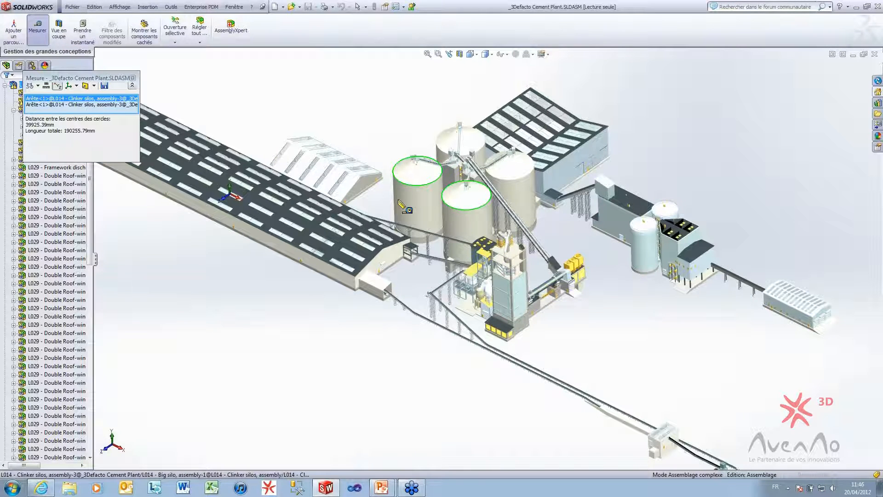
click(133, 78)
Section the whole plant along the XZ plane at an offset of about -20749 mm, and turn the section view off again
click(58, 30)
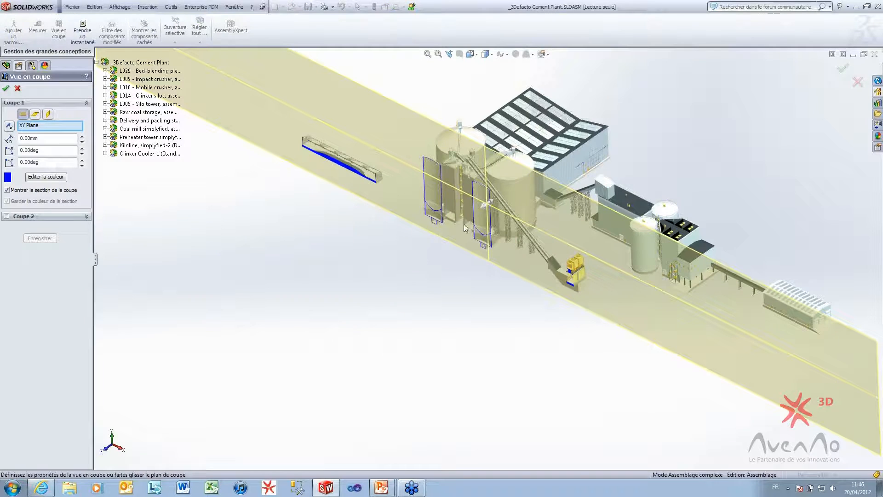
click(35, 114)
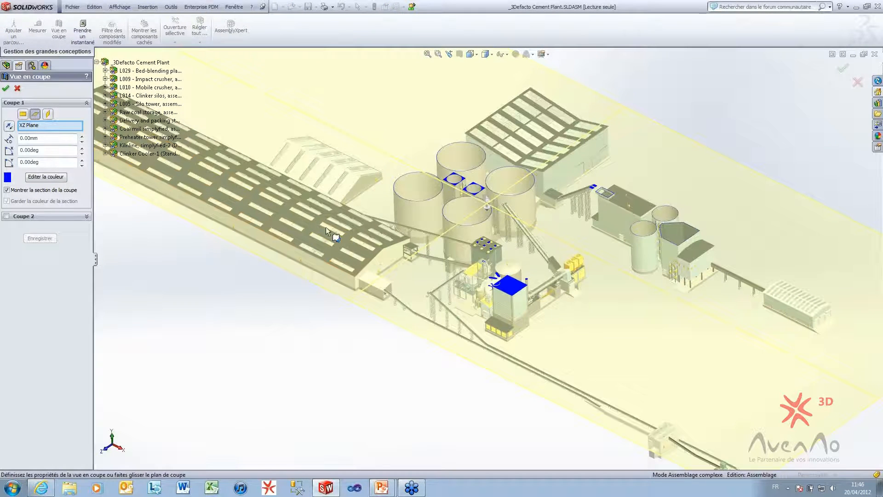
drag(488, 202, 492, 234)
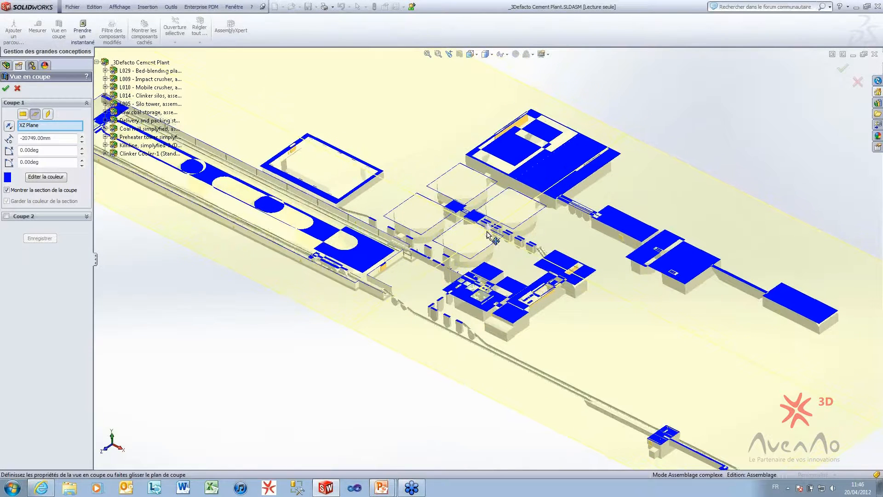
click(5, 89)
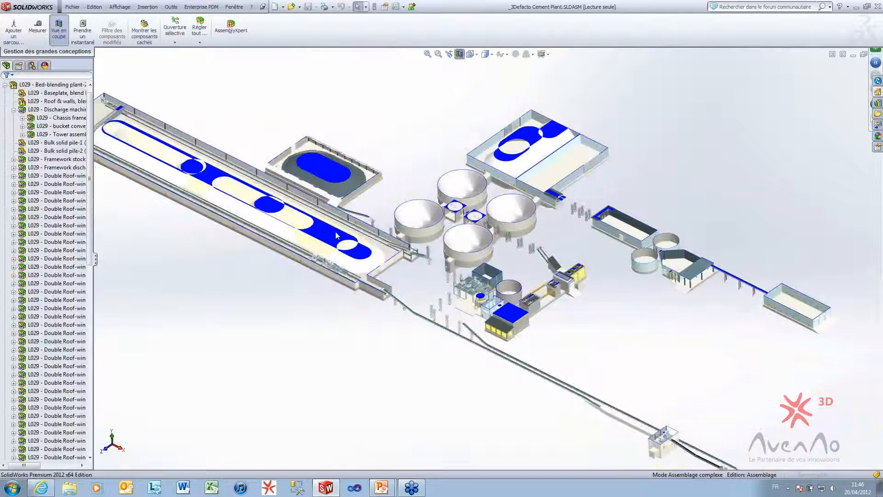
click(59, 28)
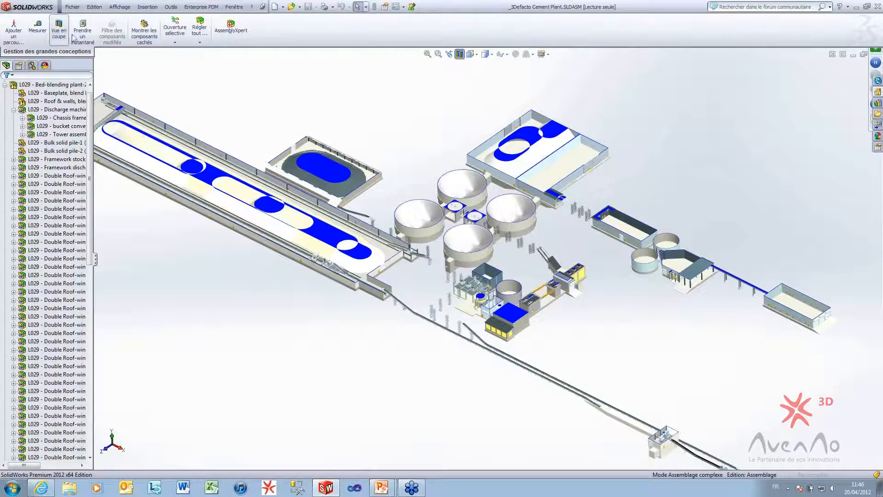
Review the cement plant's component statistics with AssemblyXpert and close the report
click(231, 28)
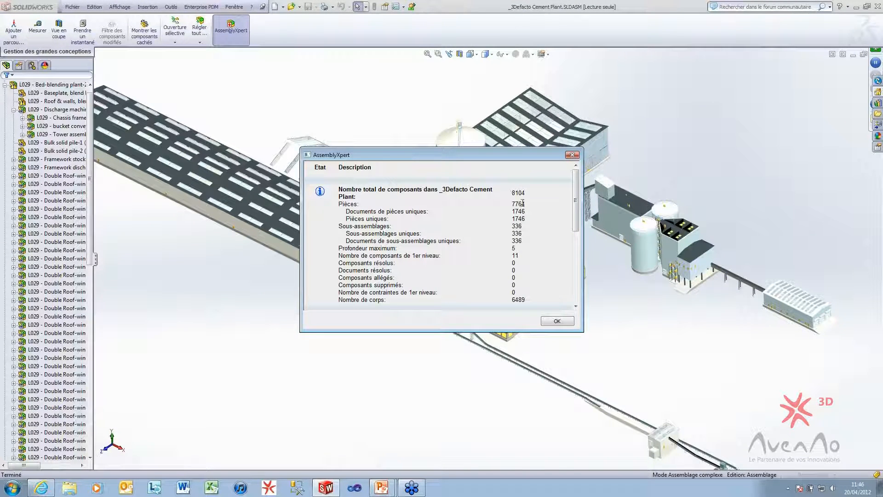
key(ctrl+a)
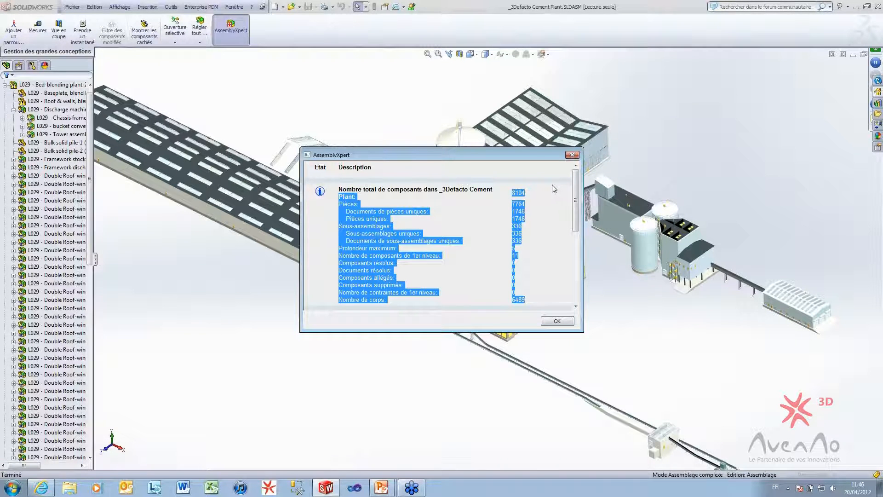
click(572, 155)
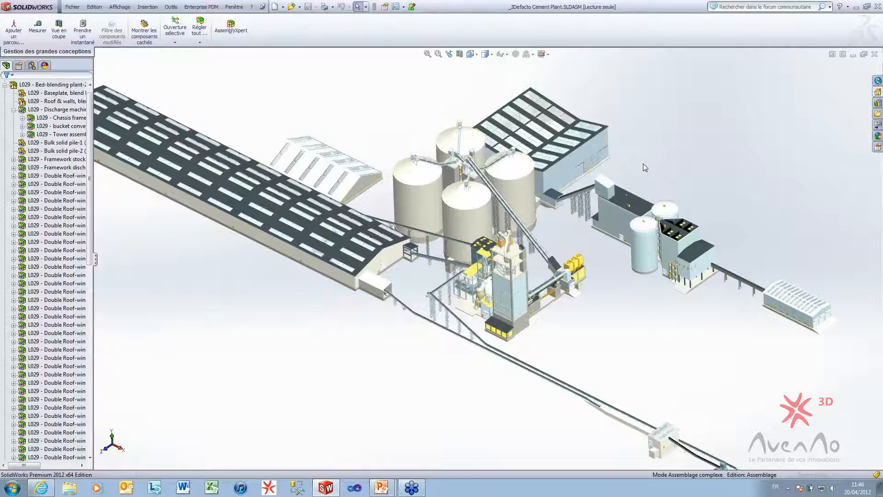
click(55, 167)
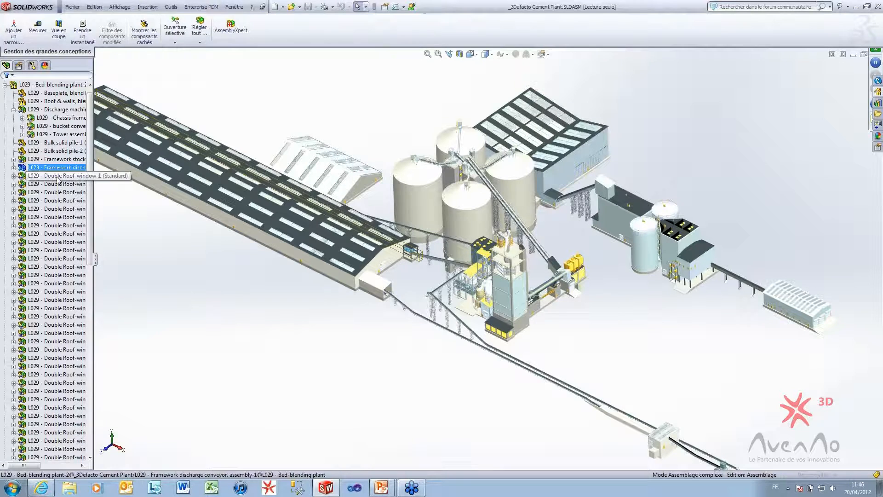
click(199, 43)
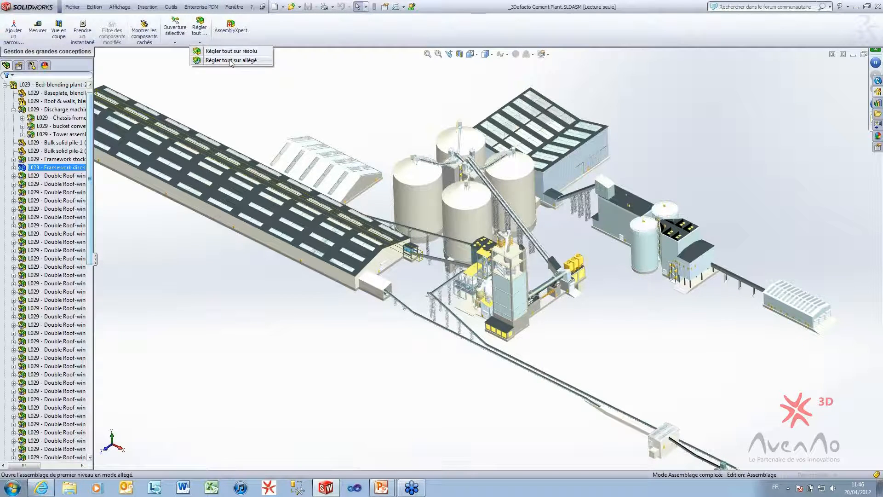
click(175, 42)
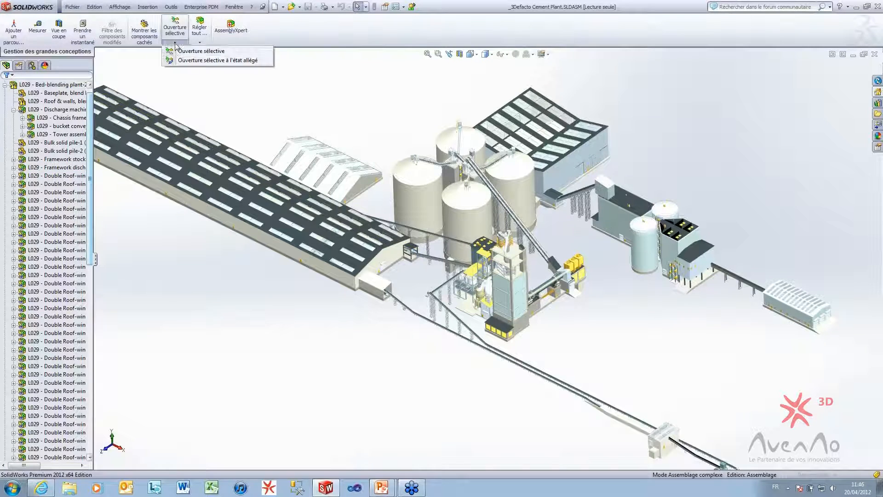
click(202, 60)
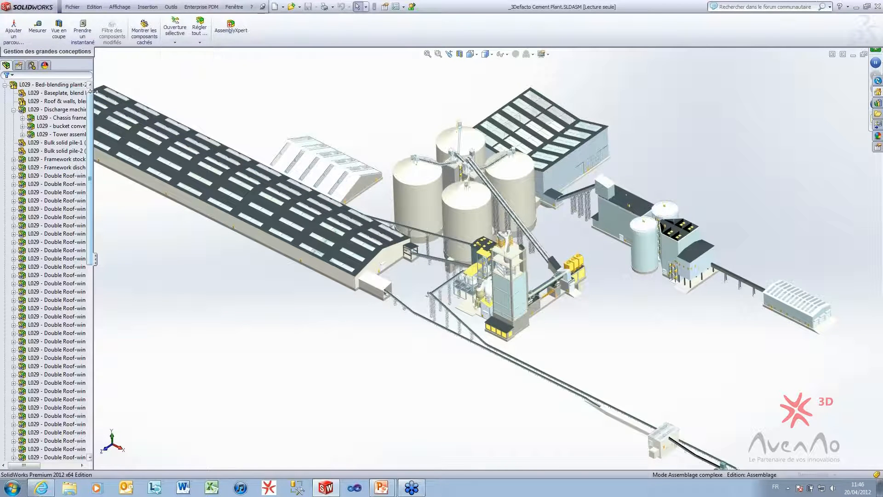
right_click(56, 111)
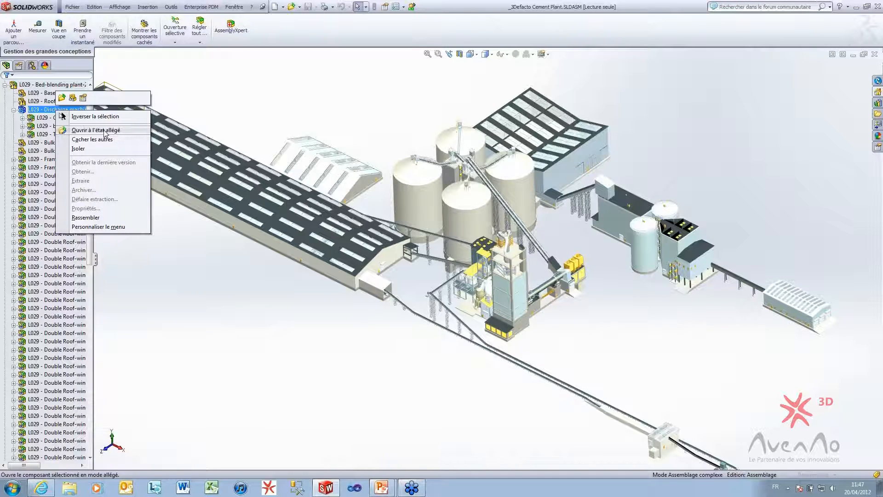
click(210, 270)
Display the assembly's saved snapshots among the scene, lights and cameras, and restore the Accueil snapshot
middle_drag(328, 181, 380, 190)
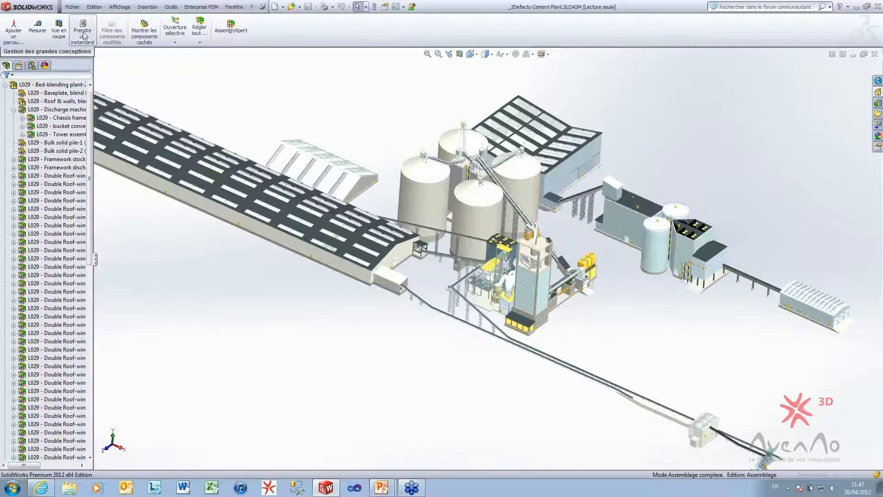
click(44, 65)
click(5, 111)
mouse_move(41, 121)
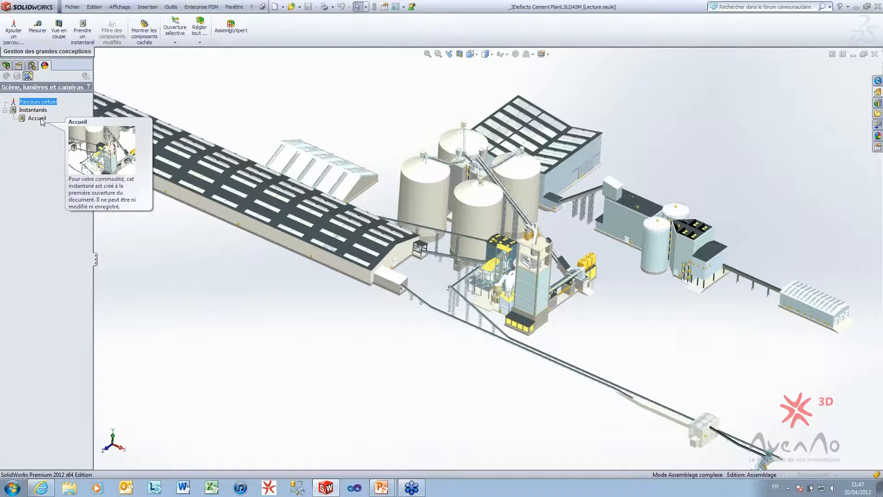
double_click(37, 119)
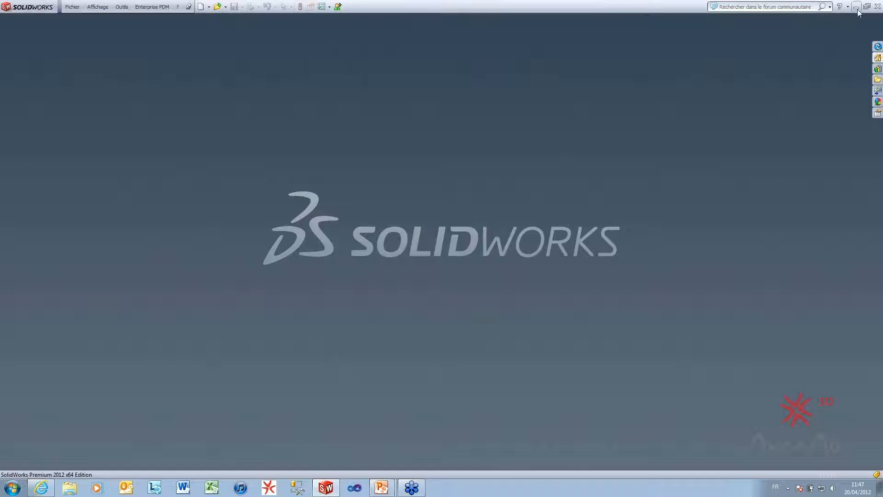
Switch to the PowerPoint slideshow and advance to the slide about using simplified versions of models
click(858, 7)
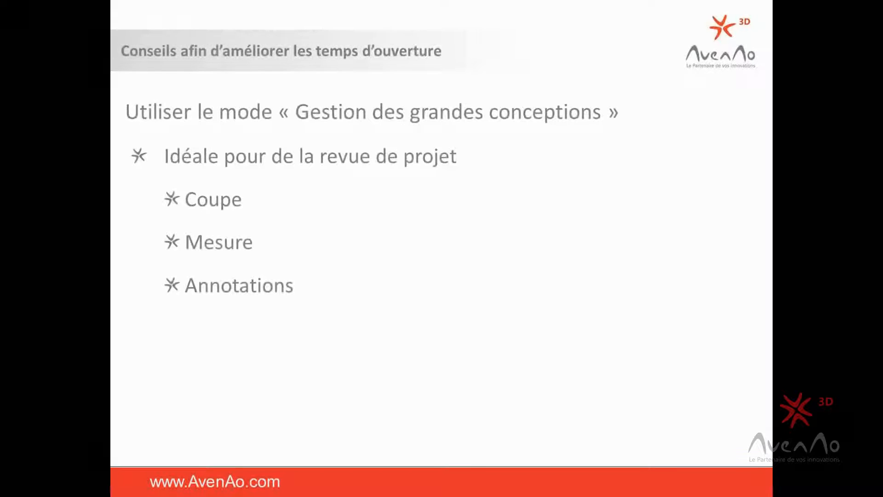
click(333, 364)
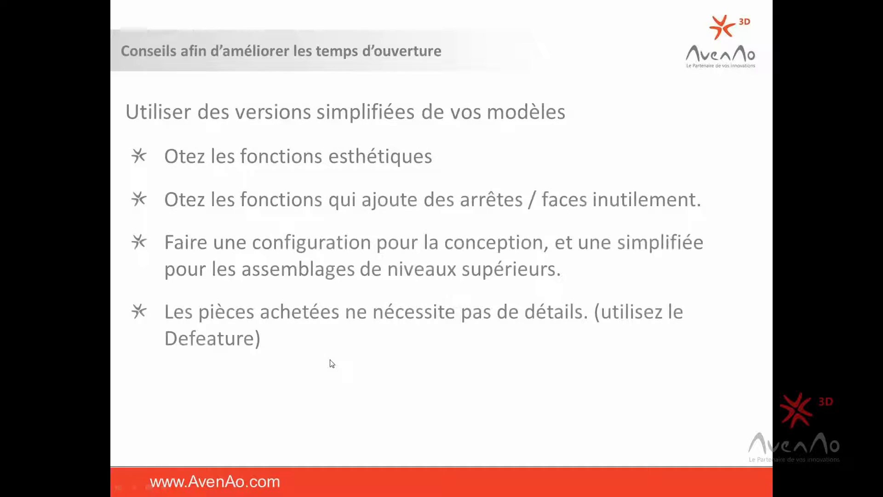
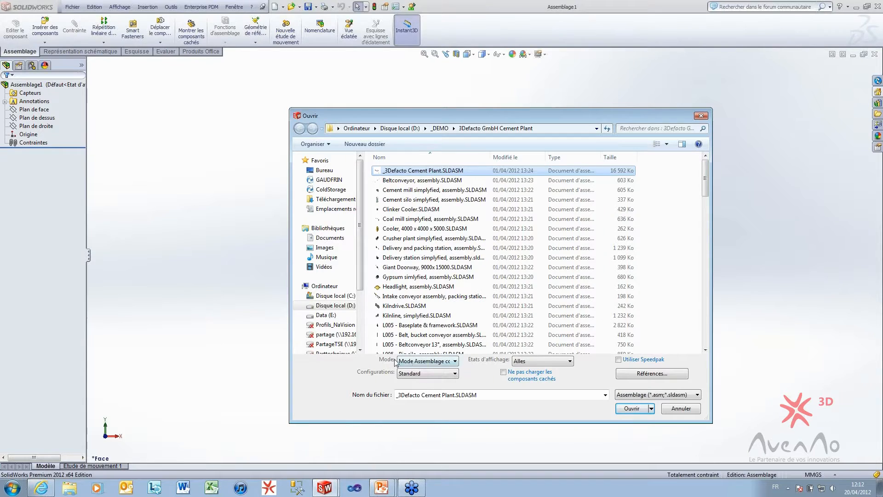
Display the opening modes offered for _3Defacto Cement Plant.SLDASM, including Gestion des grandes conceptions, and cancel the file opening
click(439, 363)
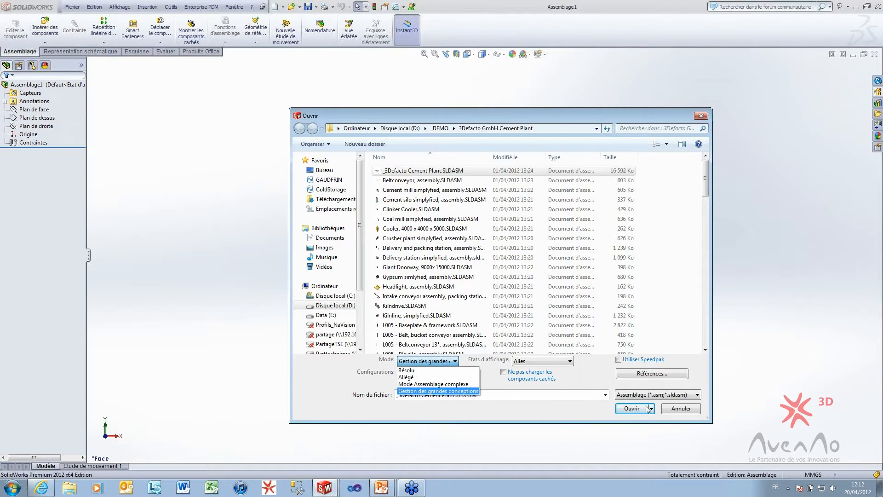
click(686, 413)
click(686, 412)
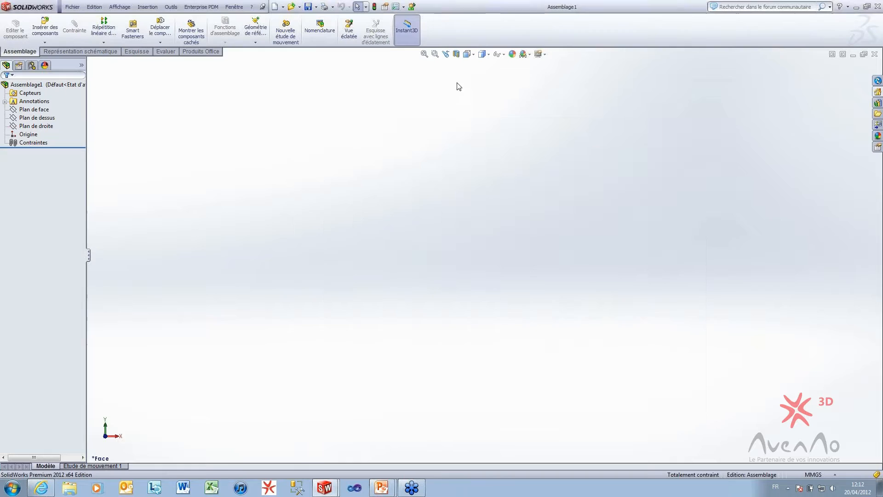
Enable Gestion des grandes conceptions for assemblies with more than 5000 components in the system's assembly options
click(395, 6)
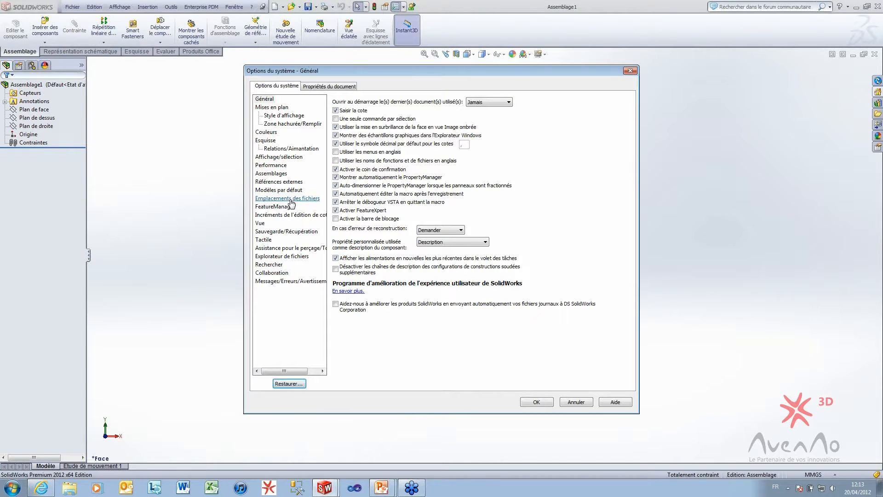
click(276, 174)
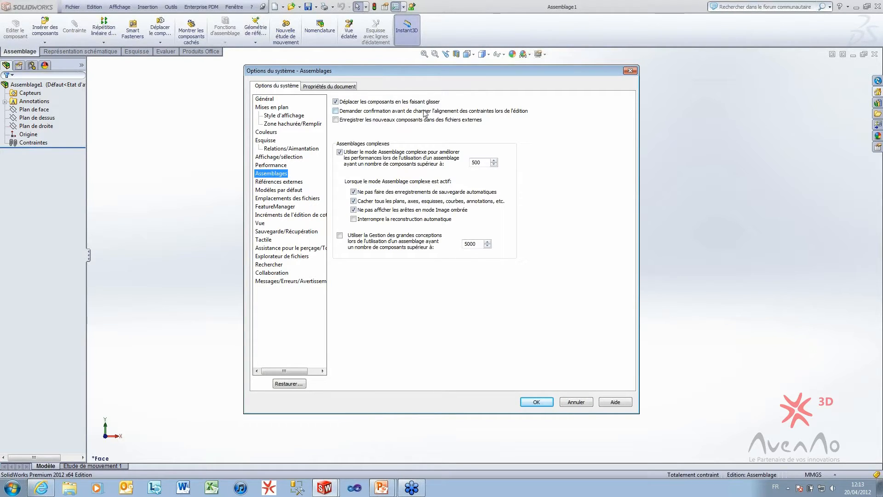
click(536, 402)
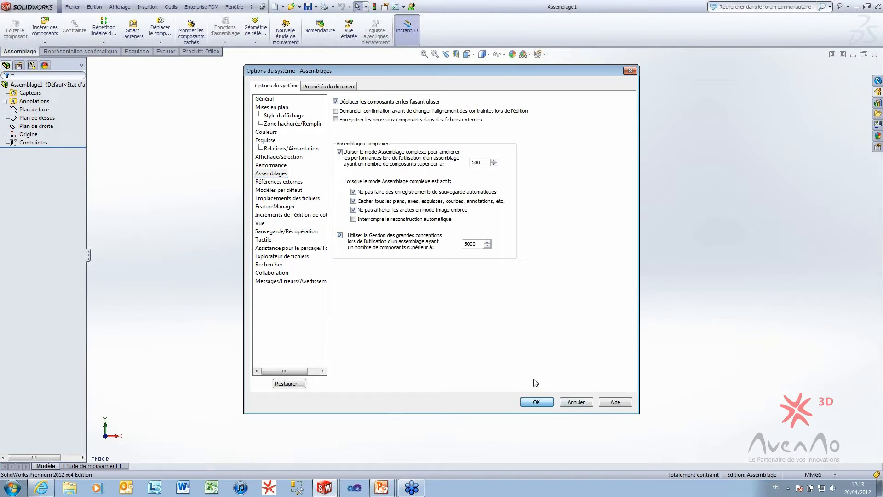
Open _3Defacto Cement Plant.SLDASM in Gestion des grandes conceptions mode, reviewing the available opening modes
click(73, 6)
click(92, 28)
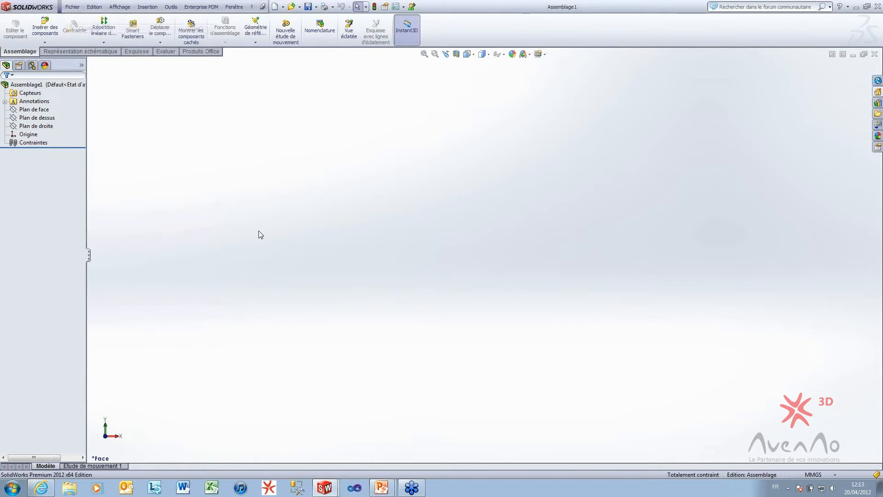
click(405, 171)
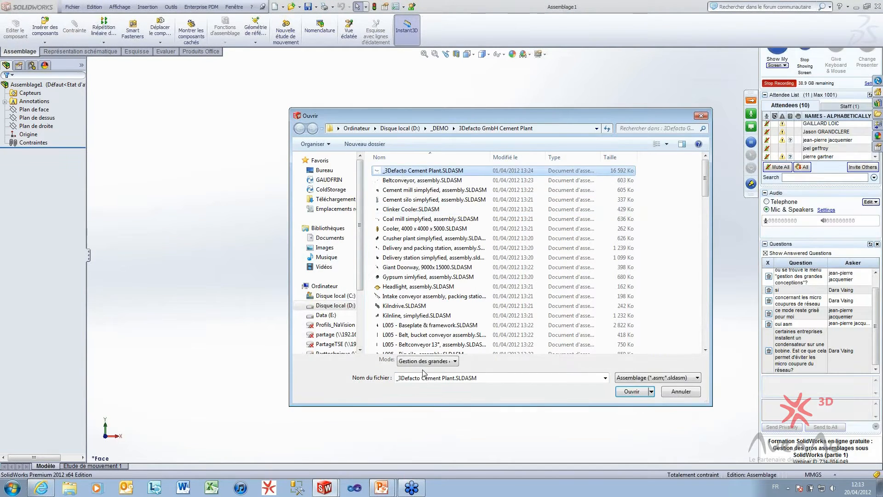
click(427, 361)
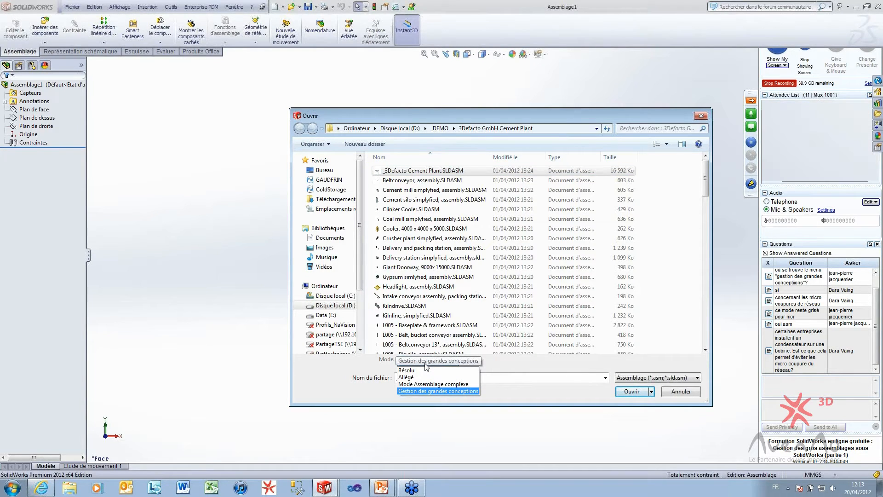
click(353, 370)
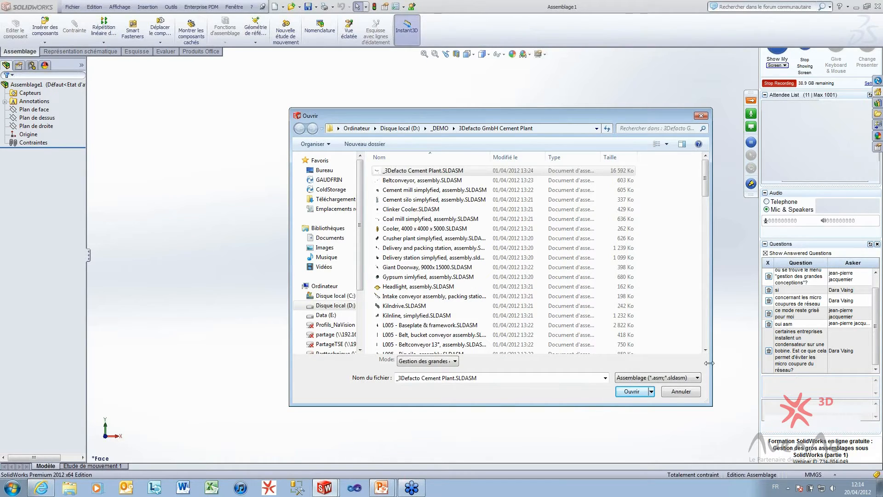
click(633, 391)
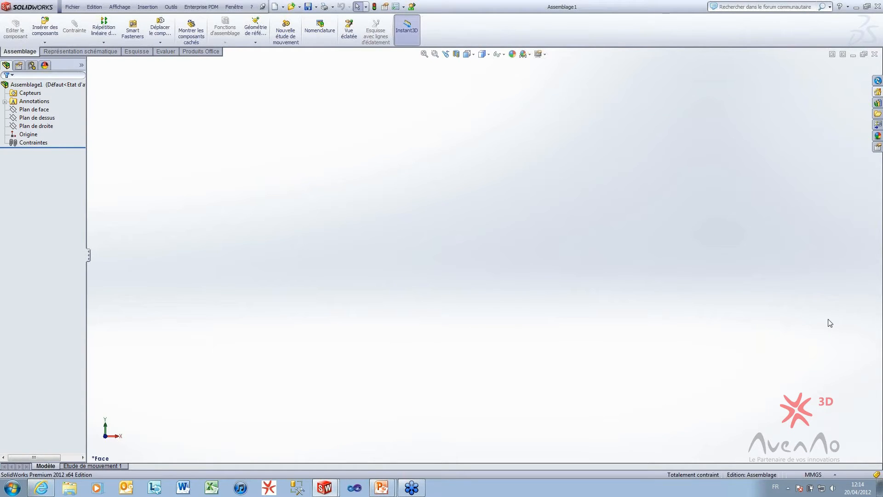